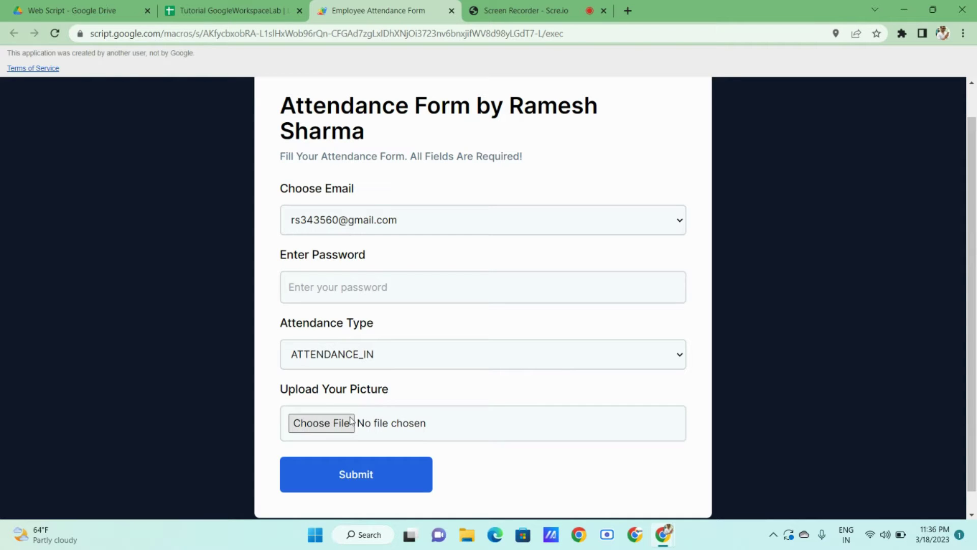
Switch to the Location Capture Tool spreadsheet and examine the Database sheet's Lat/Long, First Image and Location Link columns.
left_click(234, 10)
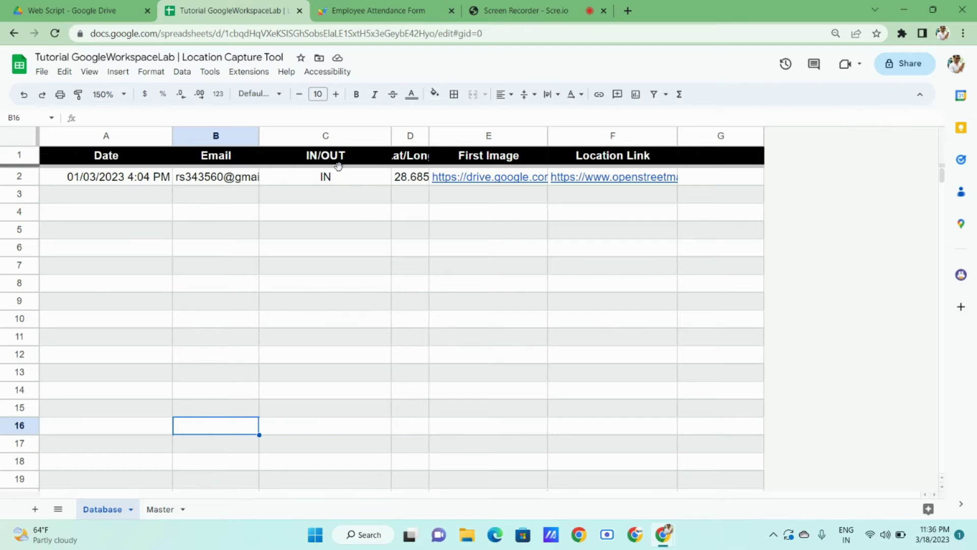
left_click(413, 162)
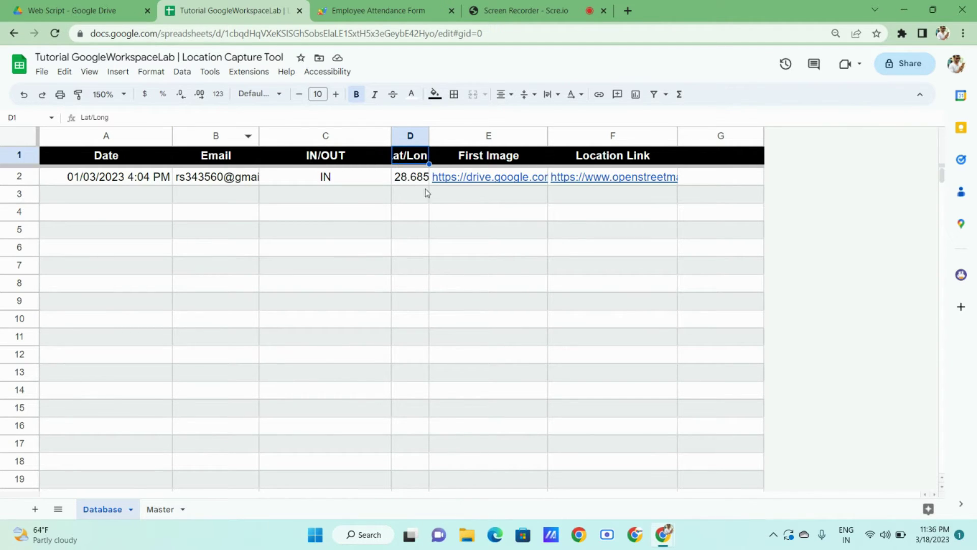
mouse_move(485, 187)
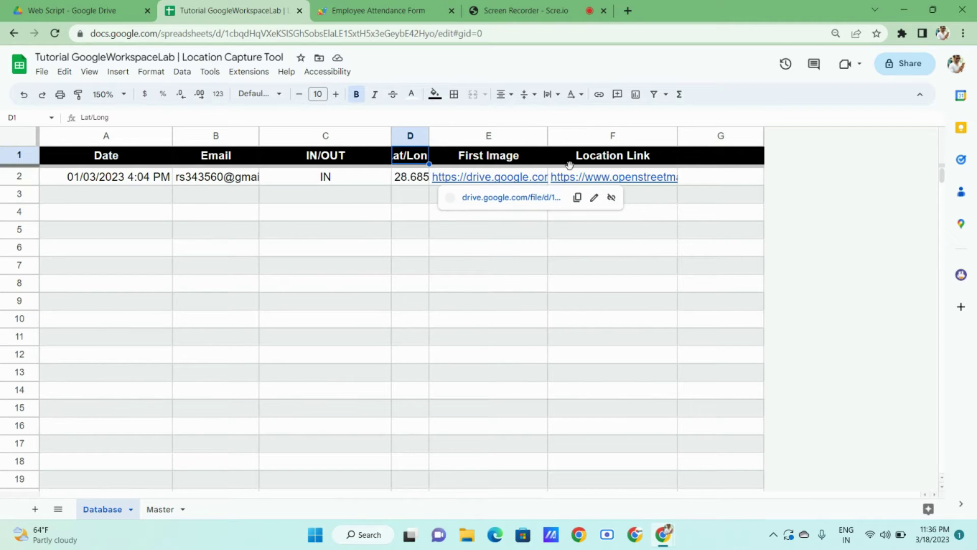
mouse_move(593, 183)
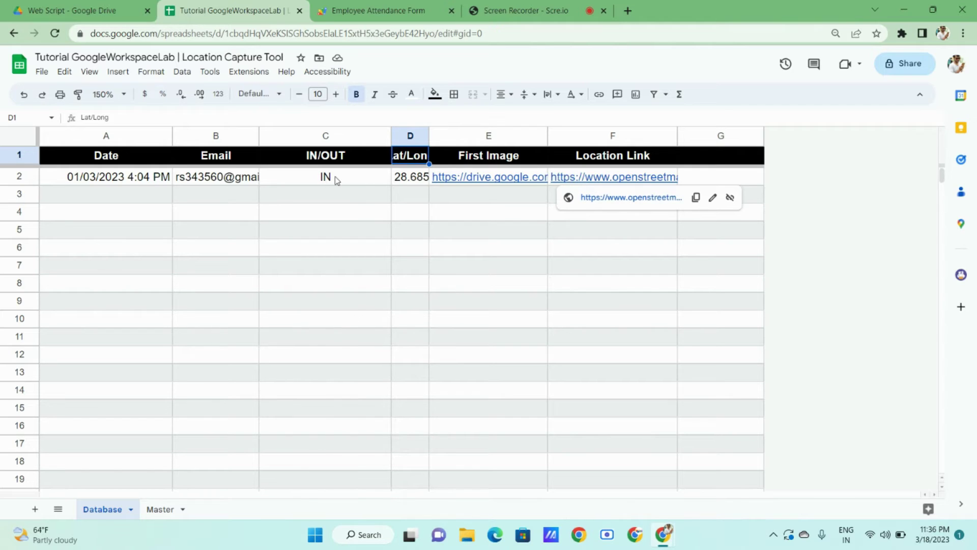
left_click(601, 185)
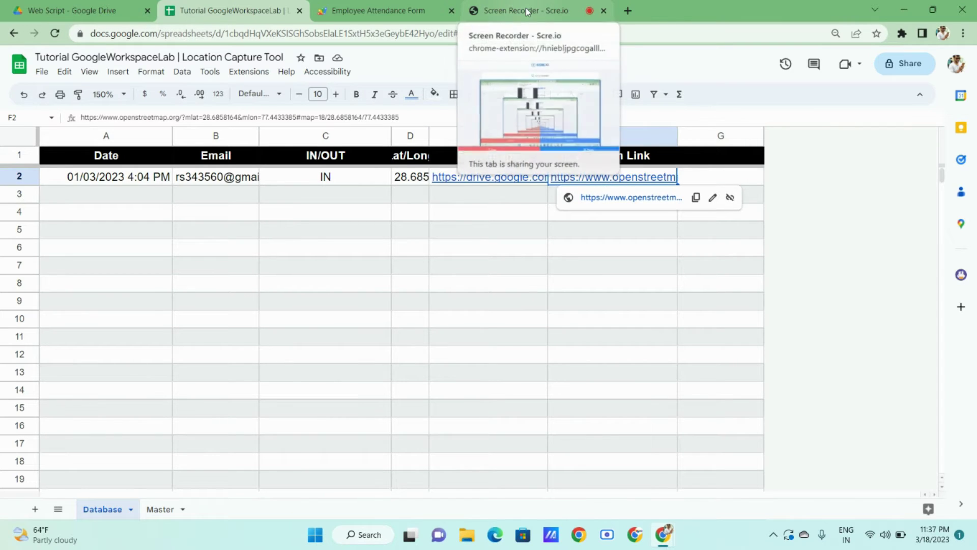
Return to the Employee Attendance Form and fill the password field with the browser's saved password.
left_click(380, 11)
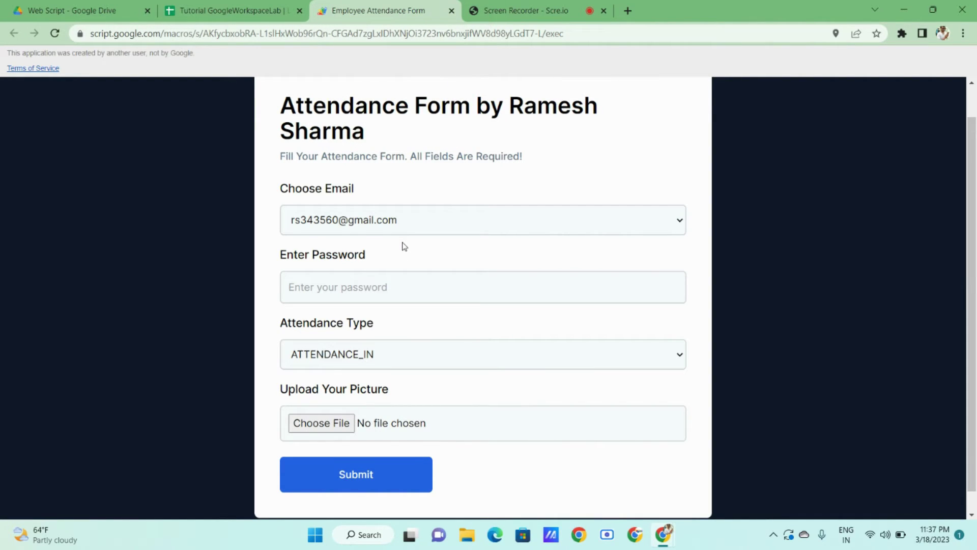
scroll(405, 247, "down", 1)
scroll(405, 246, "up", 2)
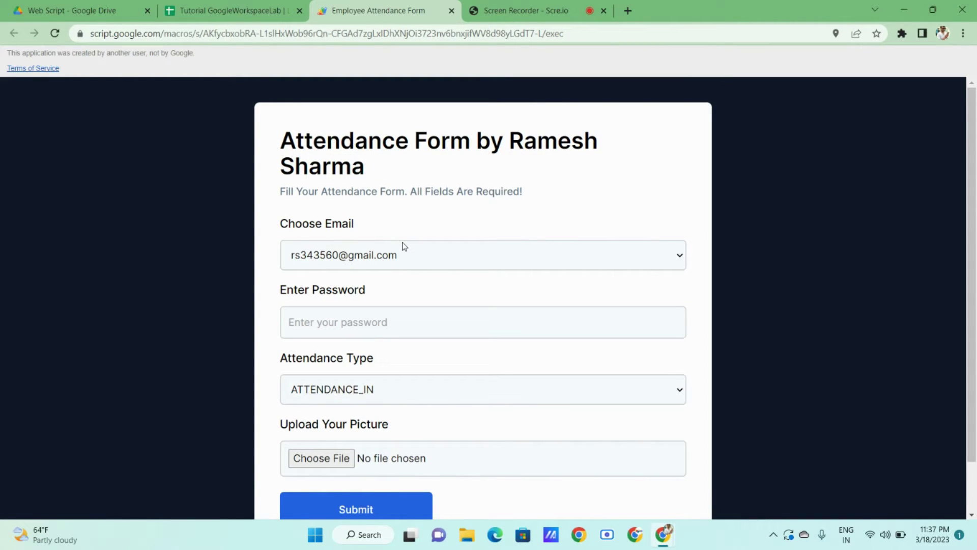
scroll(405, 247, "down", 1)
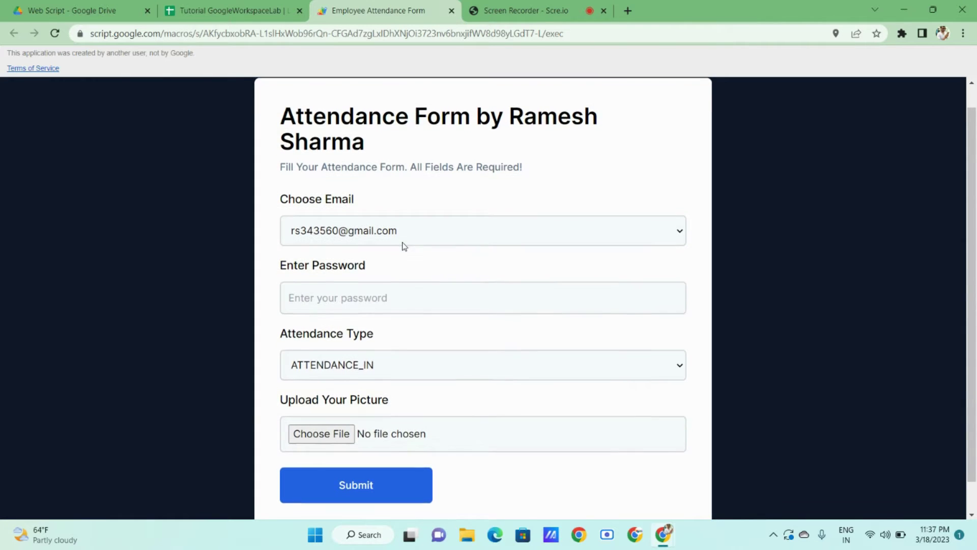
scroll(405, 247, "down", 1)
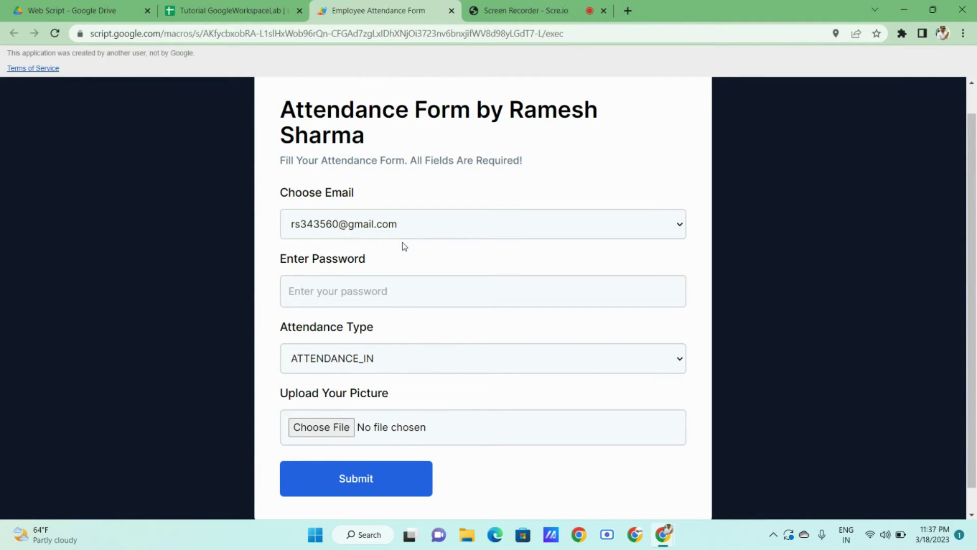
scroll(404, 245, "down", 1)
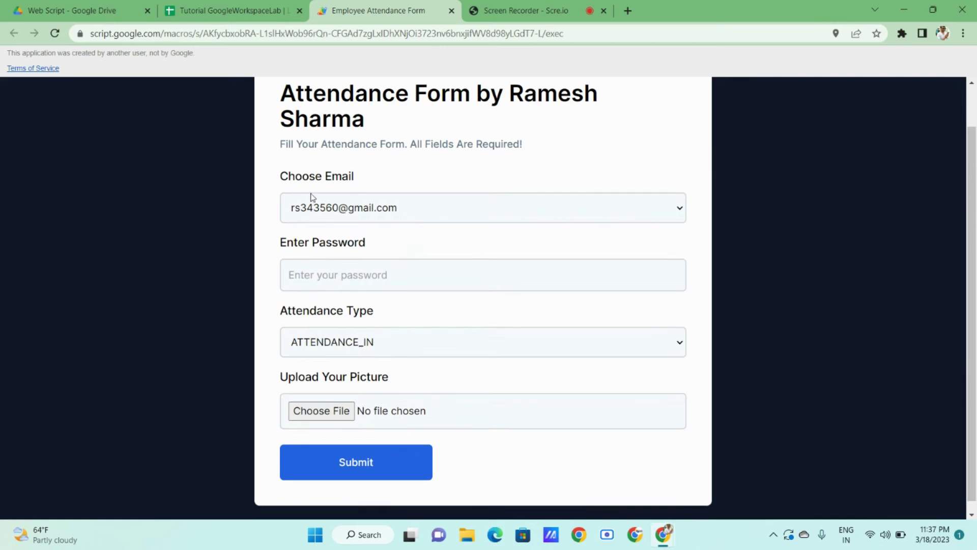
left_click(330, 286)
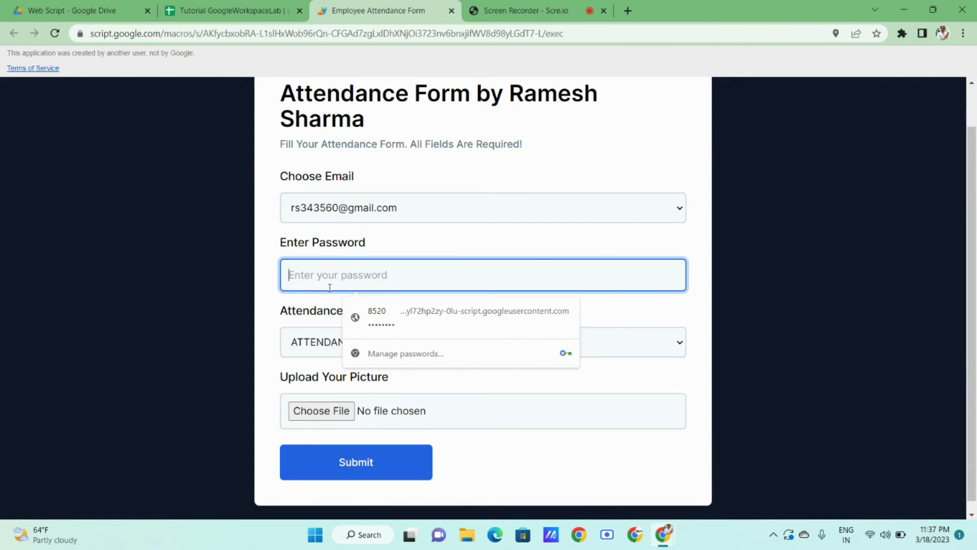
left_click(375, 324)
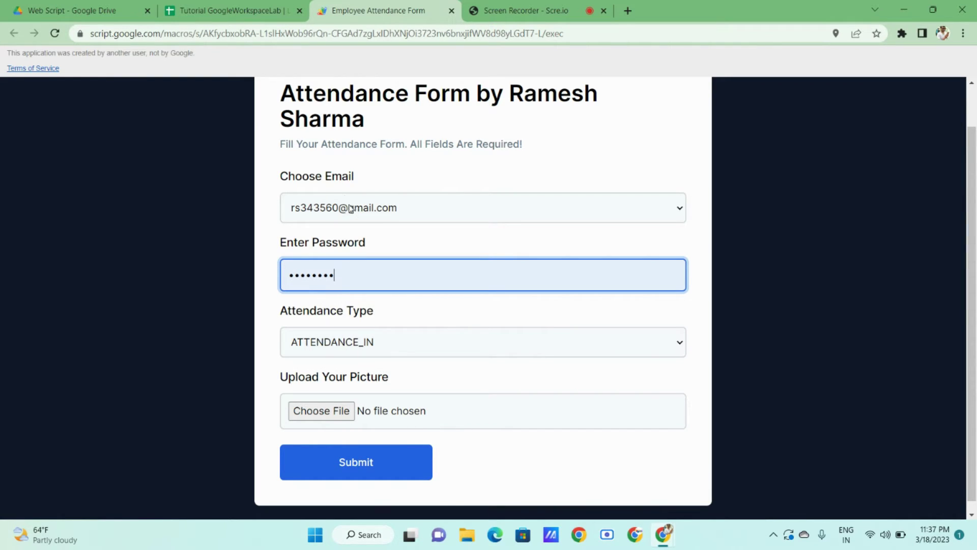
Examine the email, password and form link columns in the spreadsheet's Master sheet, and return to the Database sheet.
left_click(223, 8)
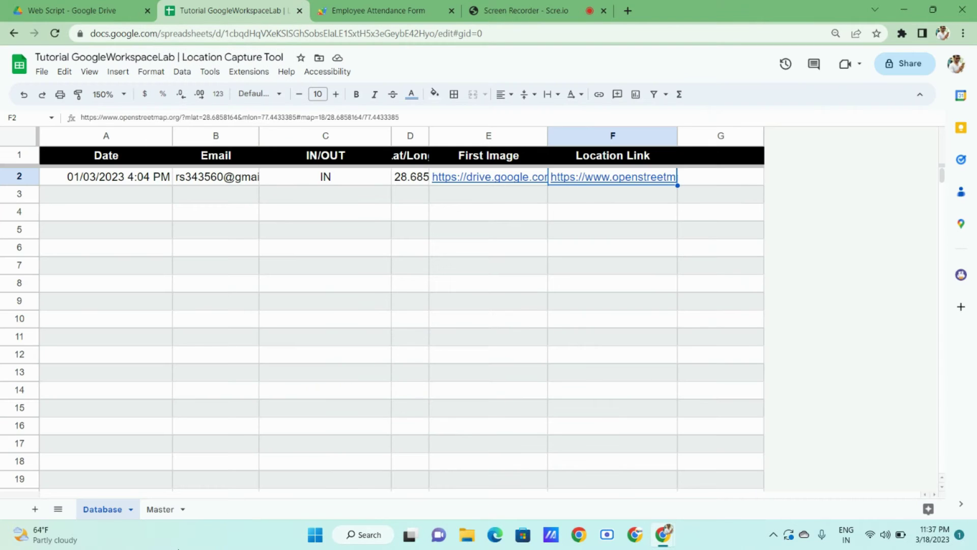
left_click(161, 509)
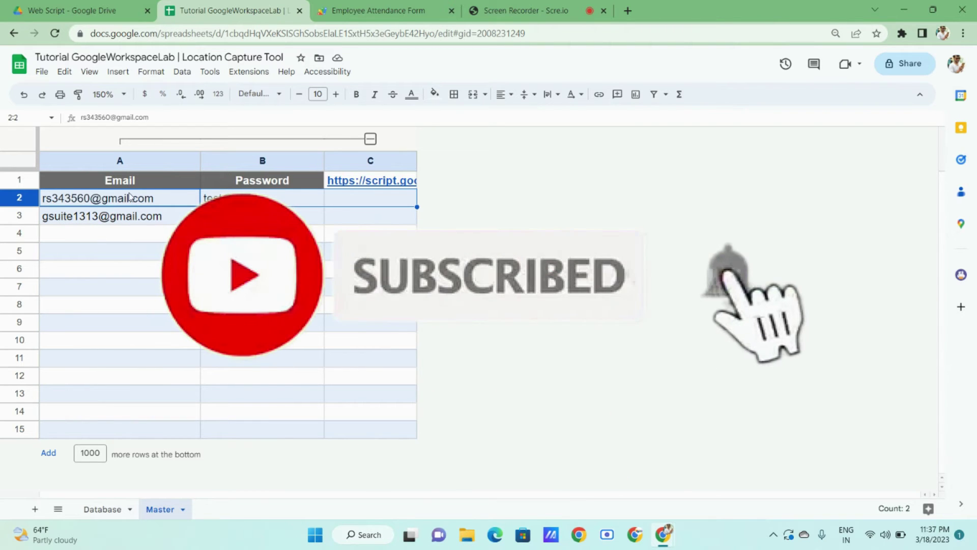
left_click(229, 304)
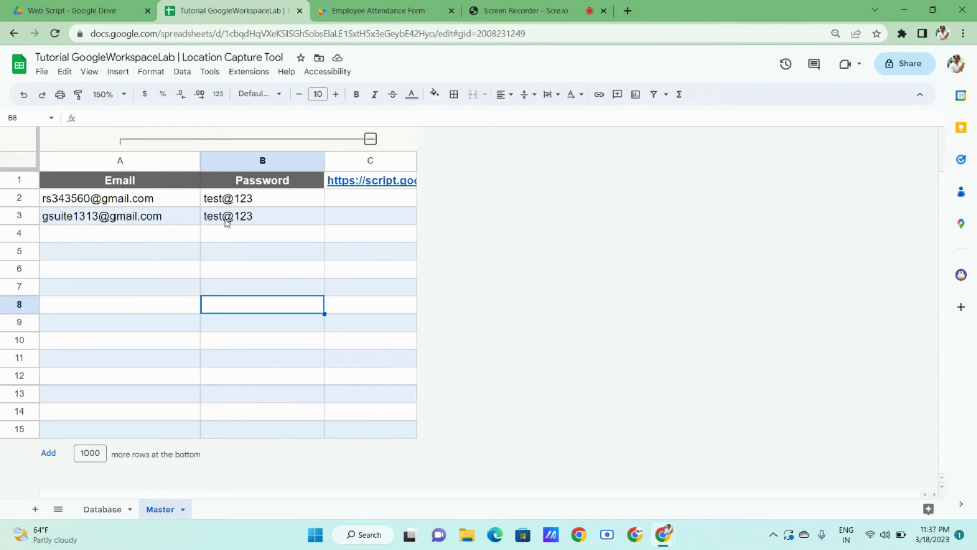
mouse_move(367, 184)
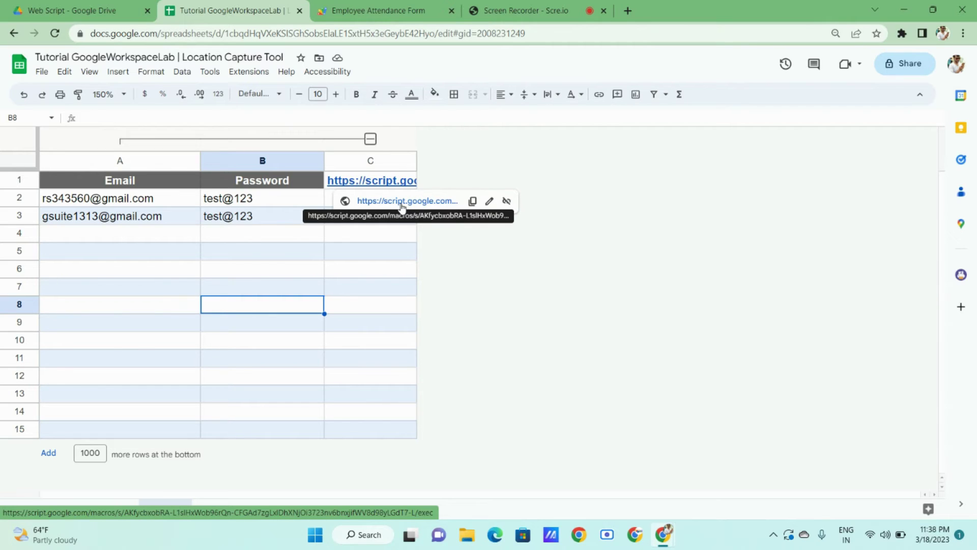
left_click(86, 199)
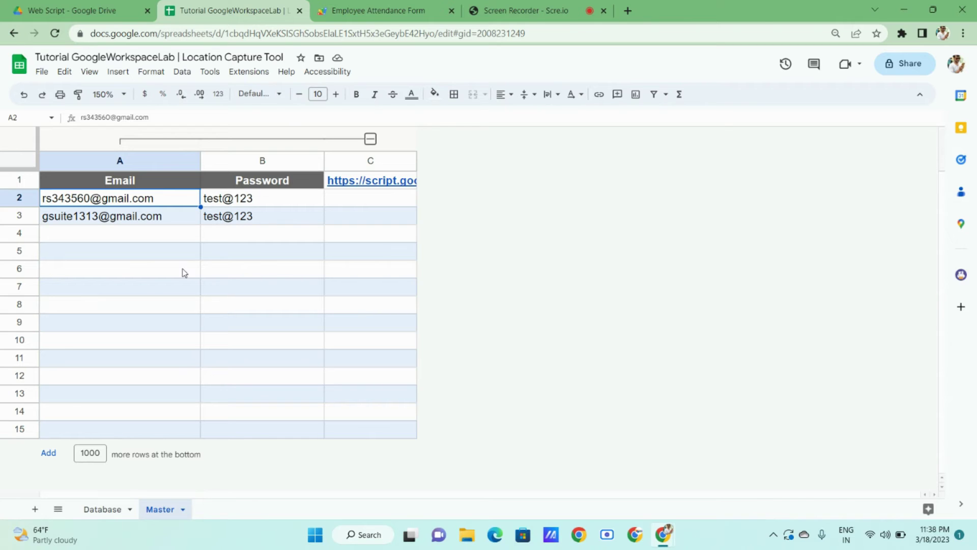
left_click(104, 513)
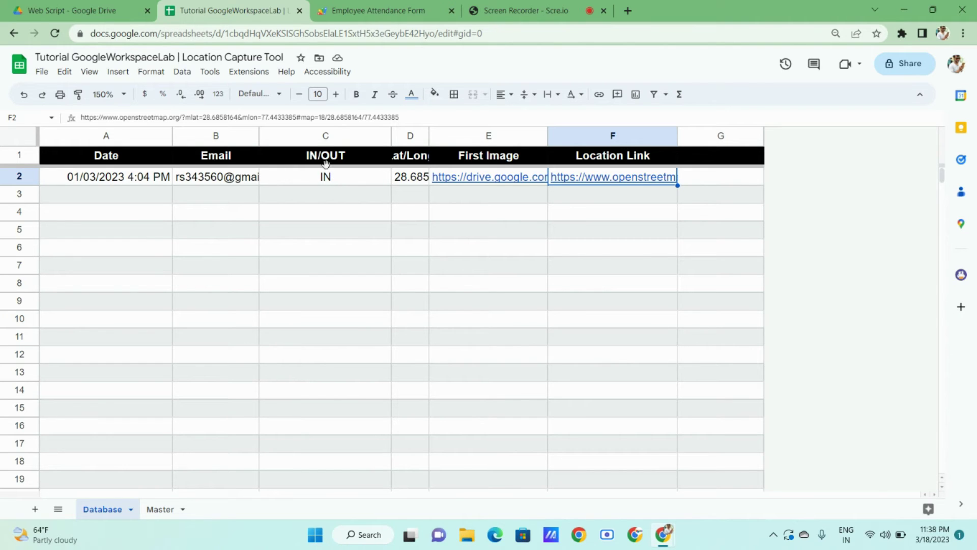
In the Employee Attendance Form, keep the preselected email and set the attendance type to ATTENDANCE_OUT.
left_click(383, 6)
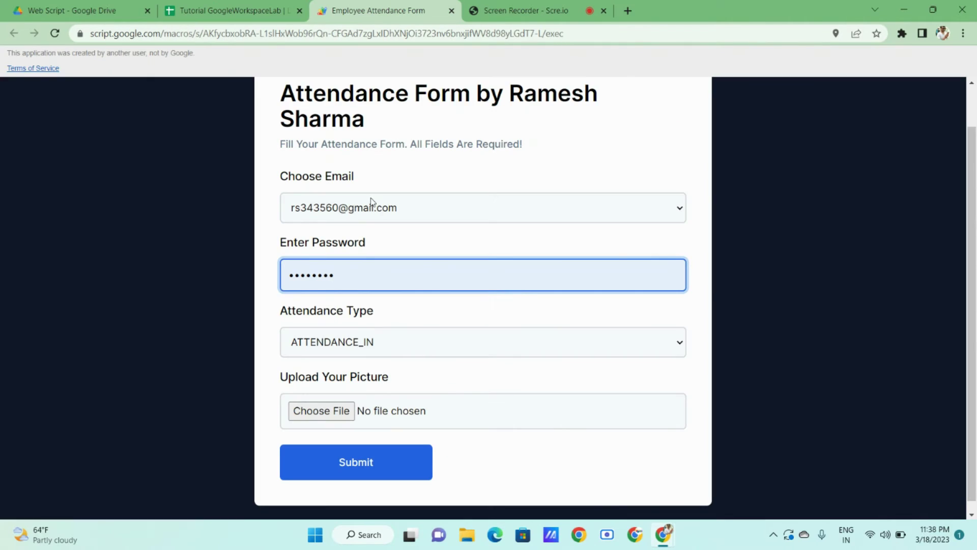
left_click(343, 312)
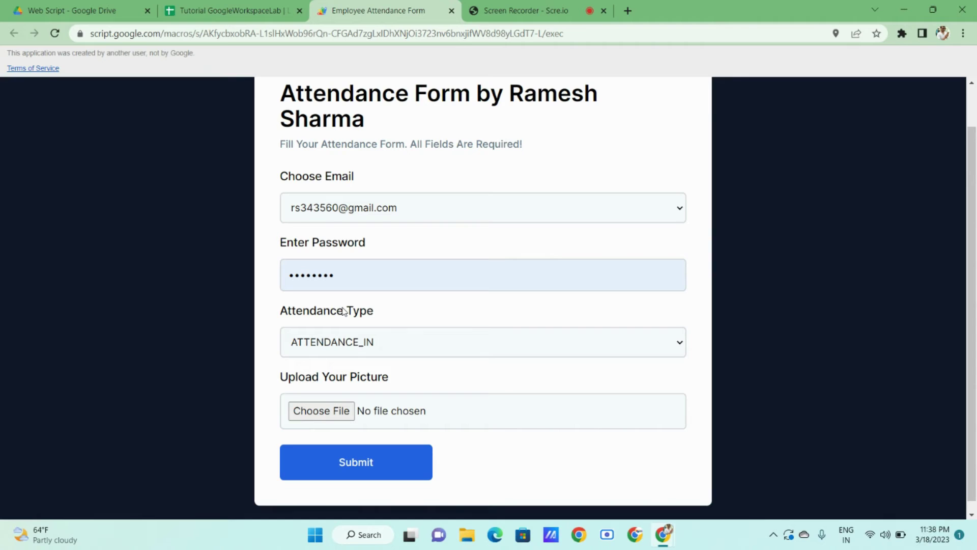
left_click(335, 208)
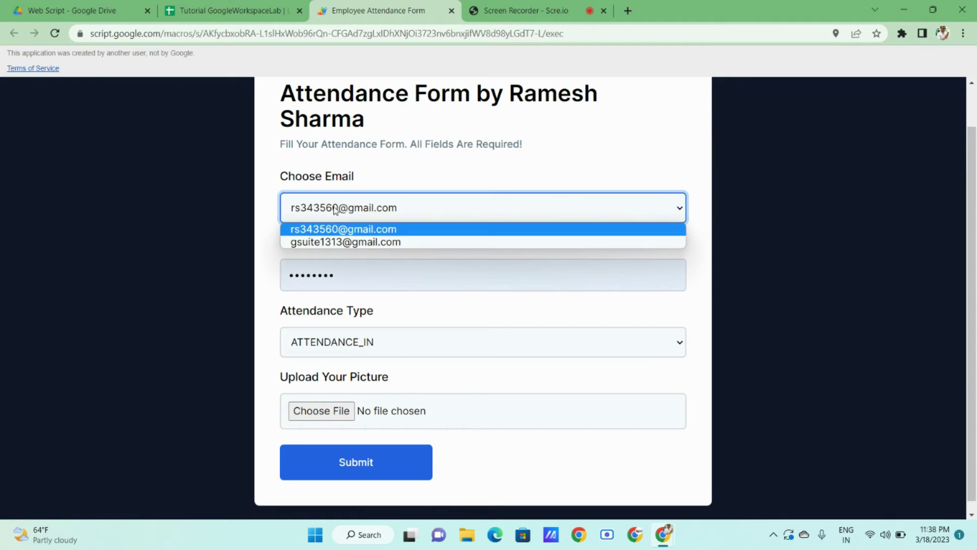
left_click(377, 185)
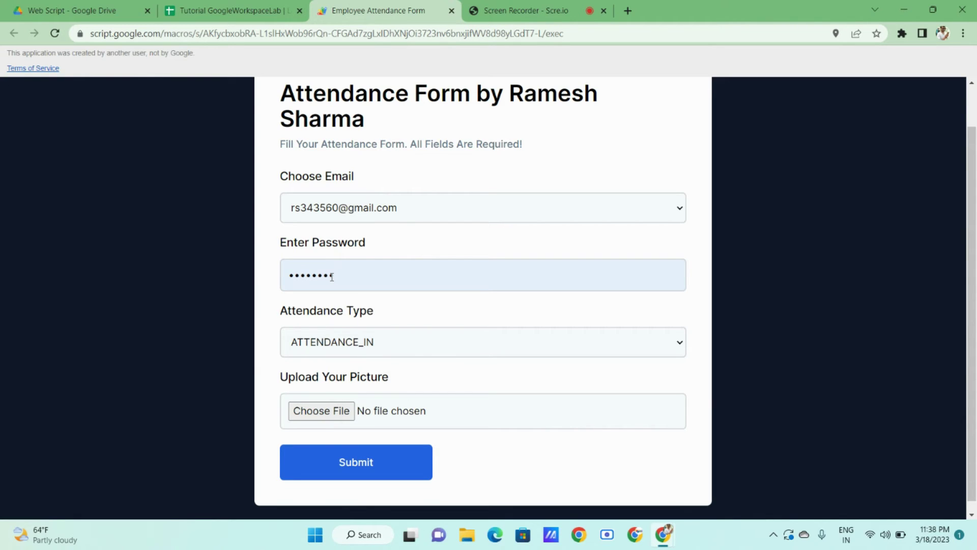
left_click(335, 347)
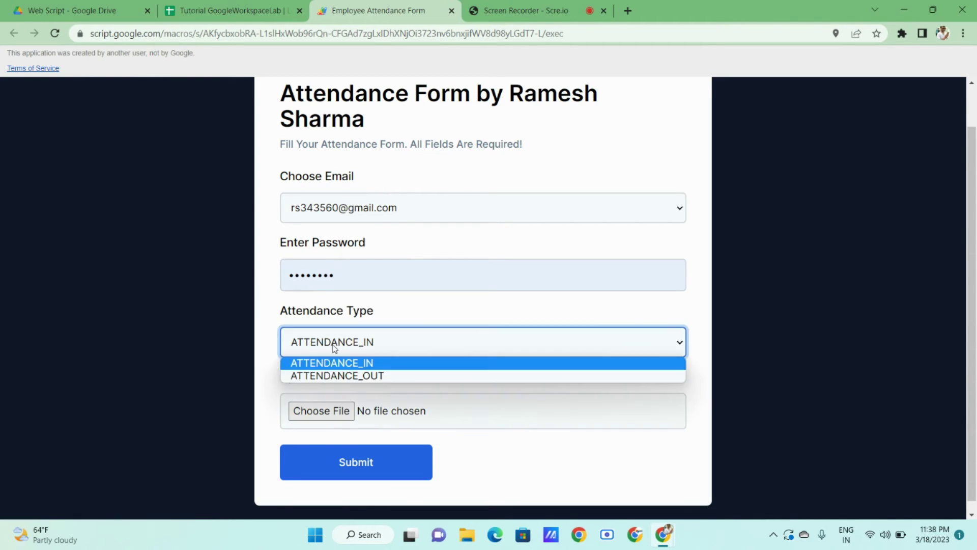
left_click(338, 376)
left_click(327, 410)
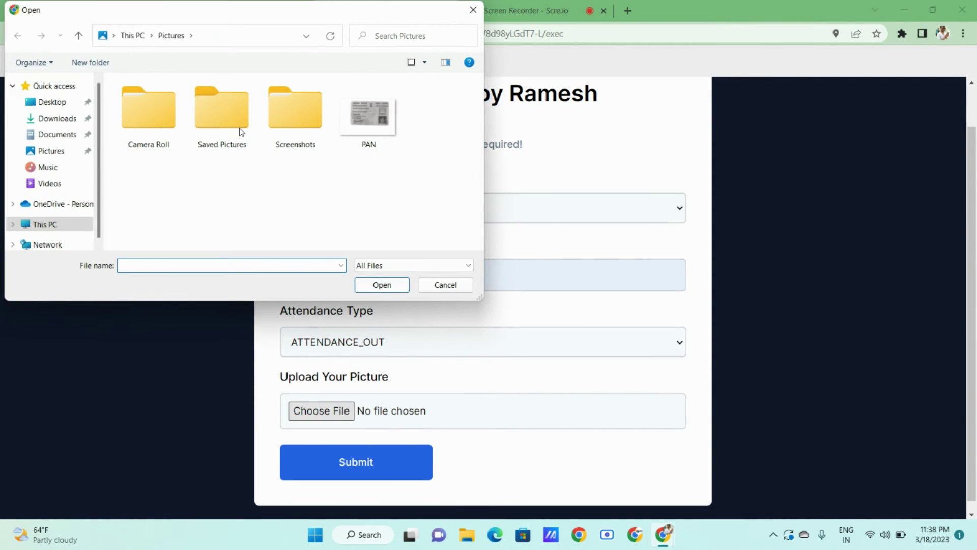
left_click(62, 125)
double_click(166, 131)
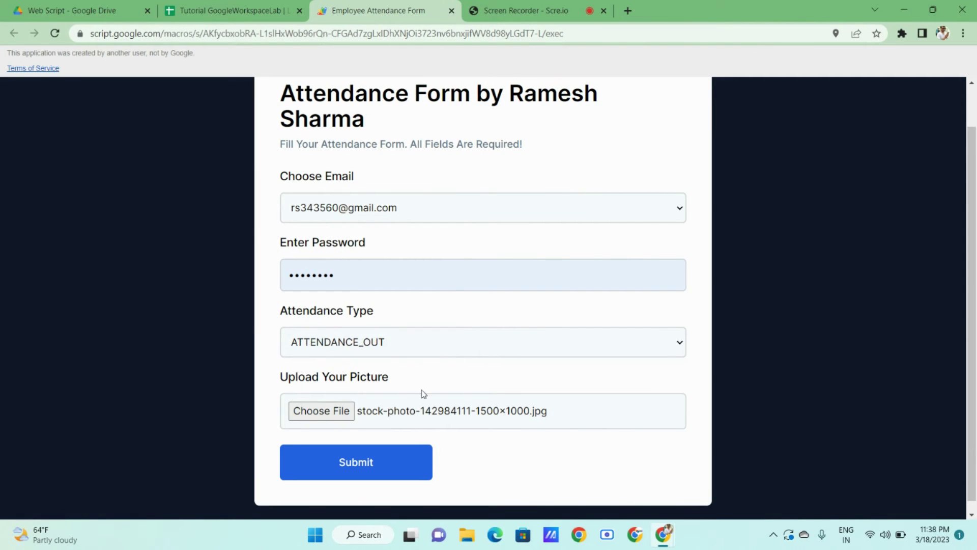
left_click(346, 469)
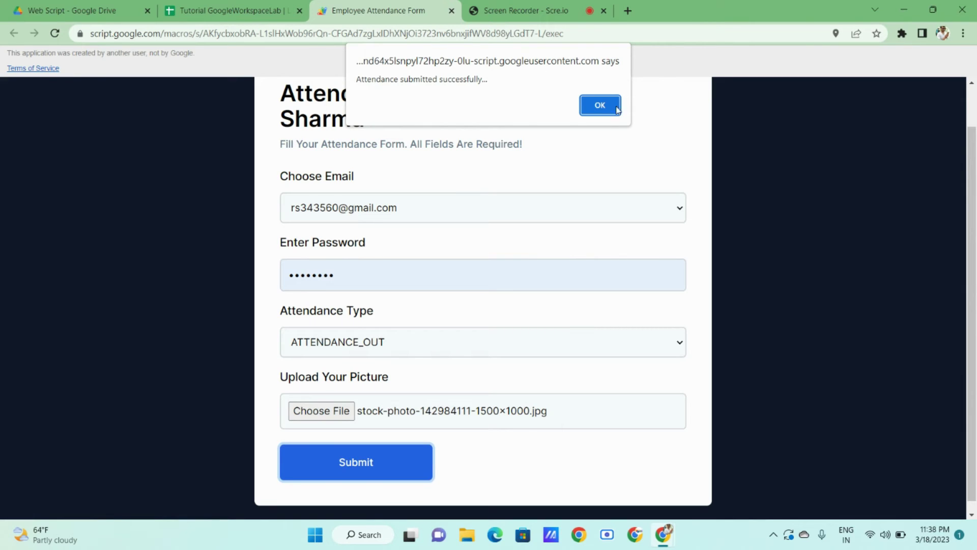
left_click(601, 110)
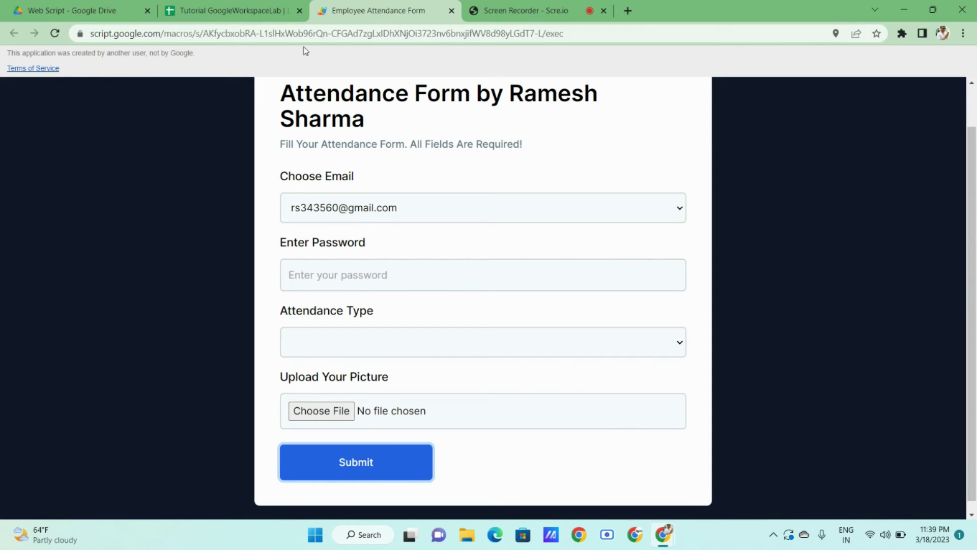
Check the new attendance record's date, IN/OUT value and image preview in row 3 of the Database sheet.
left_click(230, 11)
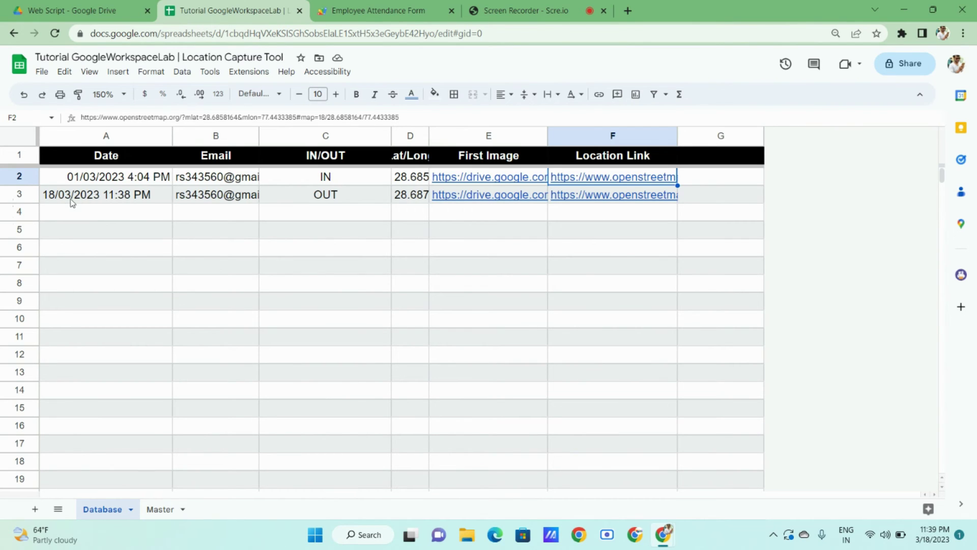
left_click(942, 534)
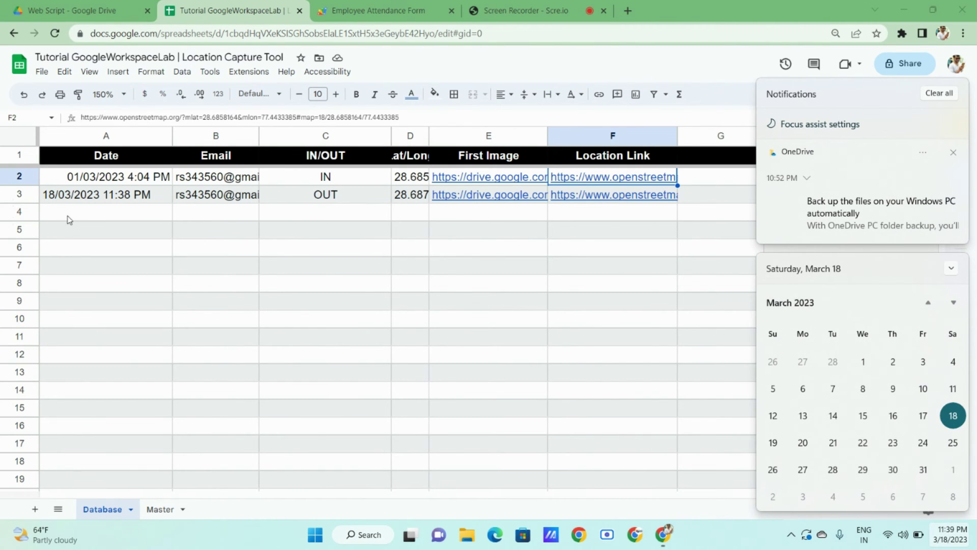
left_click(121, 200)
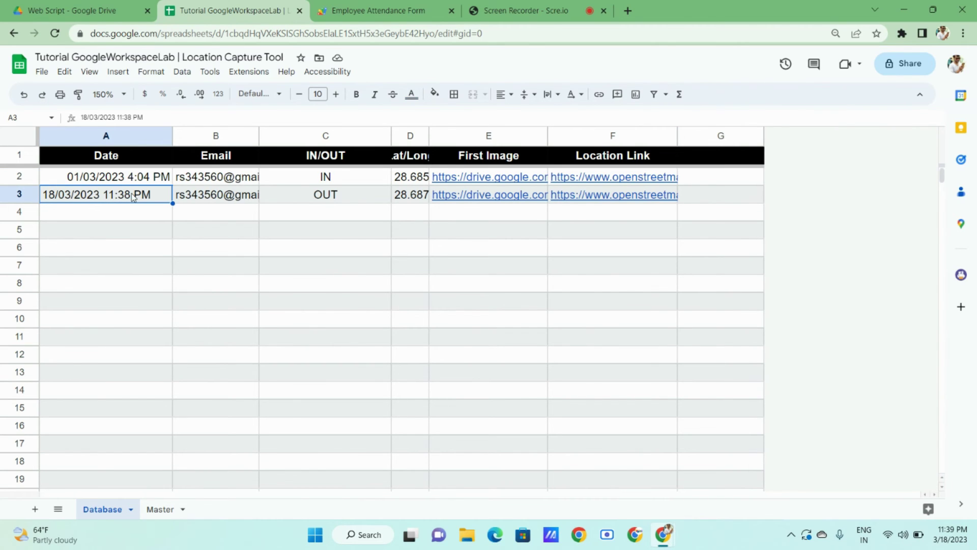
left_click(341, 196)
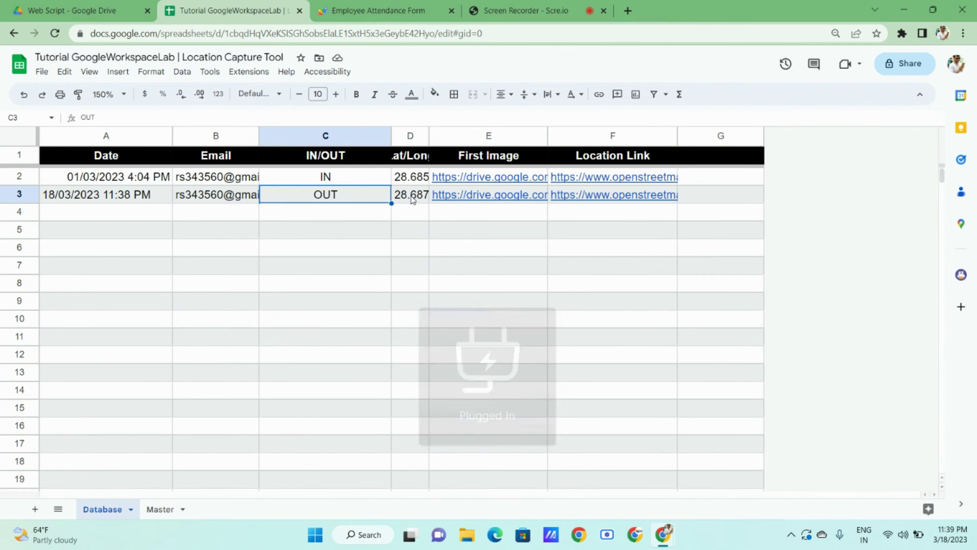
left_click(481, 201)
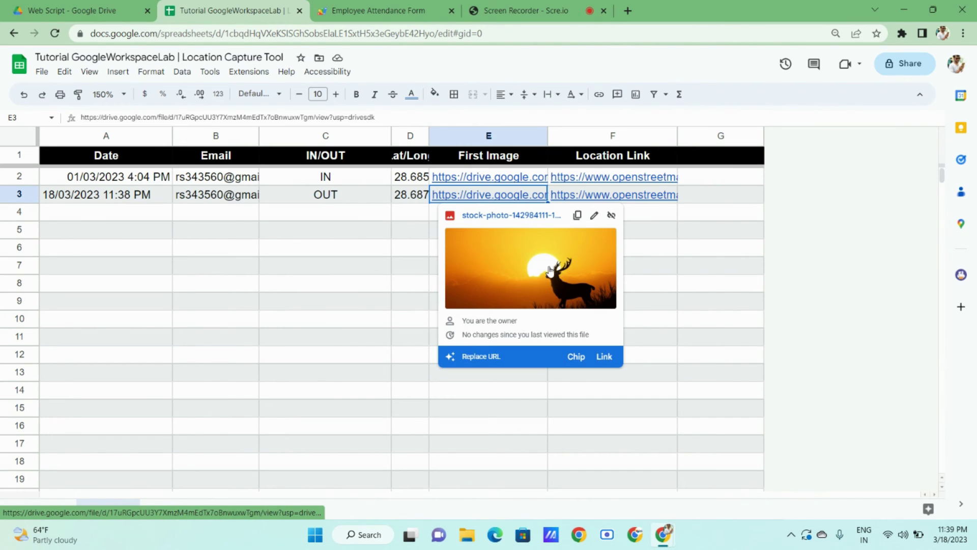
Open the location link in cell F3 and inspect the marked position on the OpenStreetMap map.
left_click(595, 196)
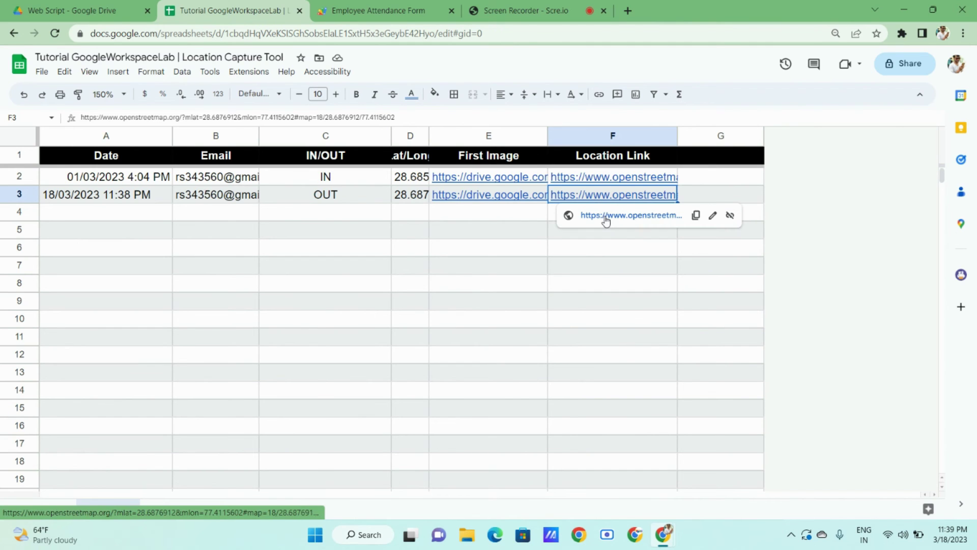
left_click(605, 216)
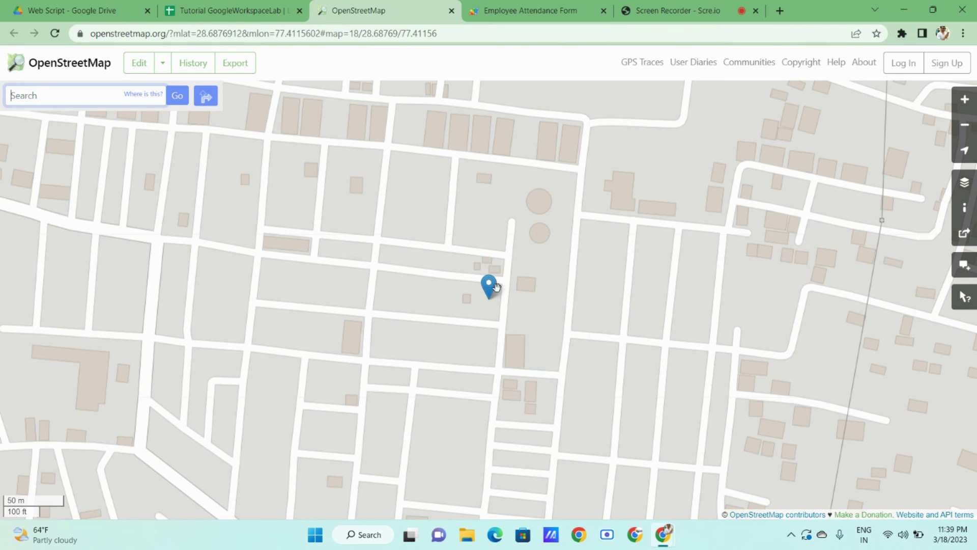
scroll(497, 287, "down", 3)
scroll(498, 290, "up", 1)
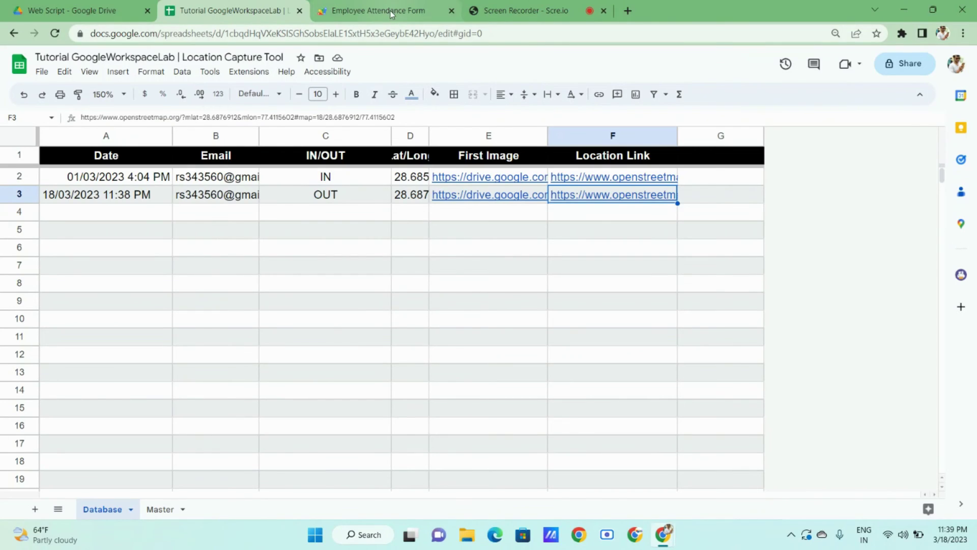
Return to the Employee Attendance Form and look over its fields from the heading to the submit option.
left_click(392, 15)
scroll(464, 255, "up", 1)
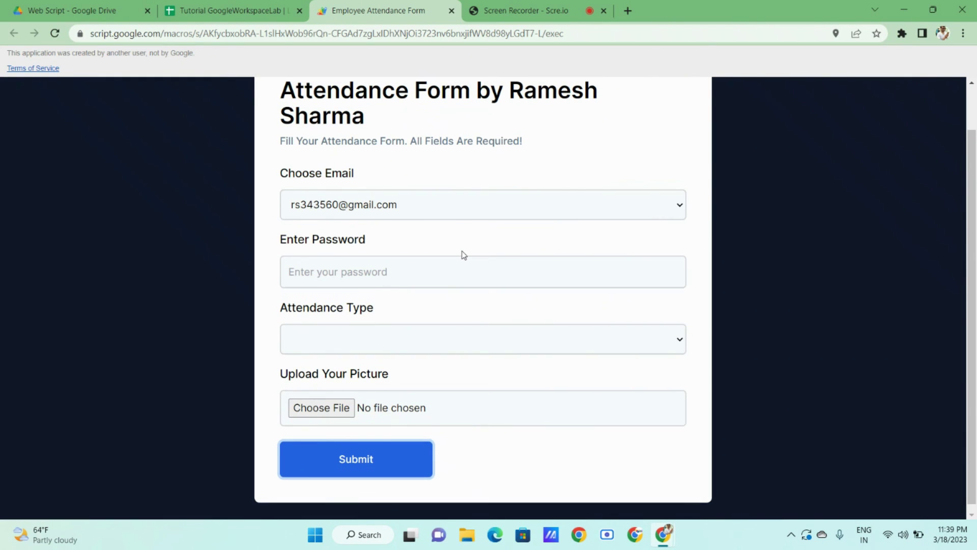
scroll(464, 255, "down", 1)
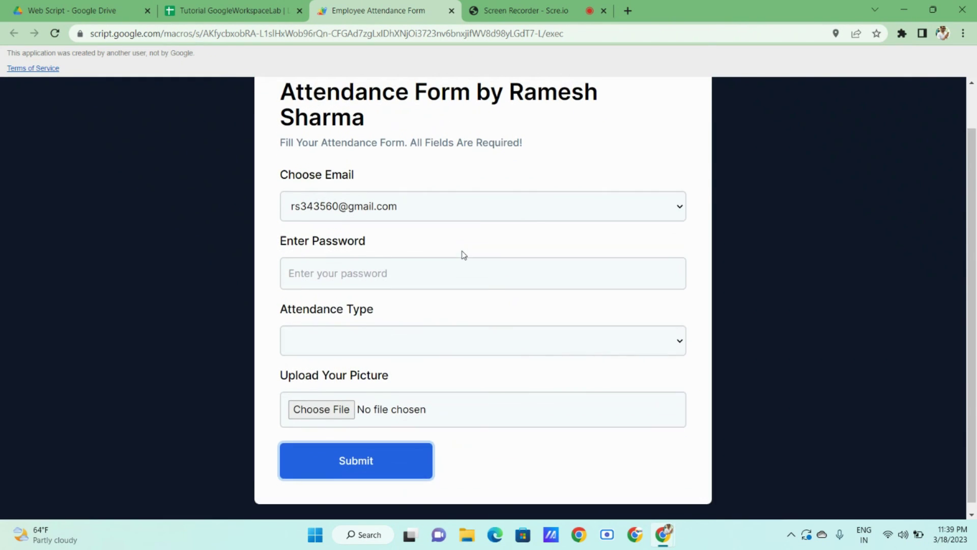
scroll(464, 255, "up", 1)
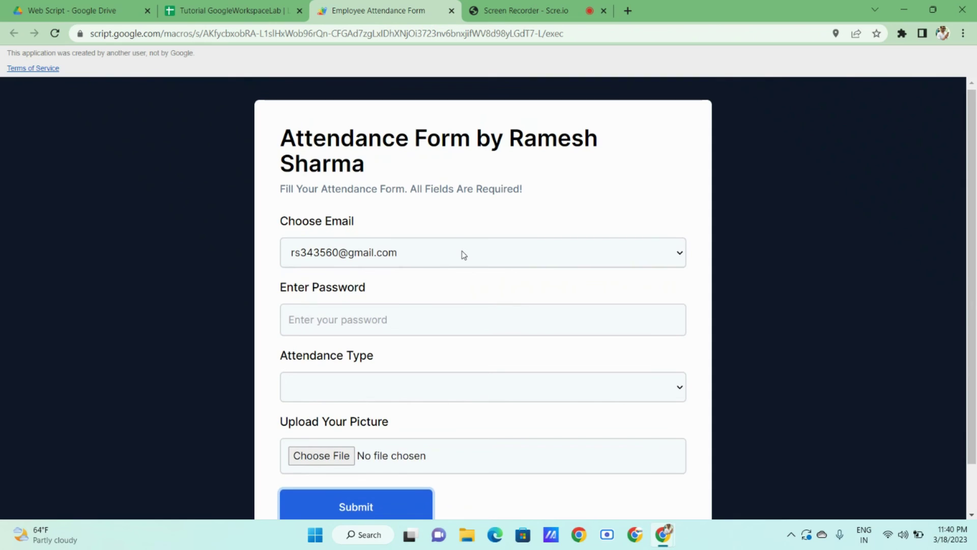
scroll(463, 255, "down", 1)
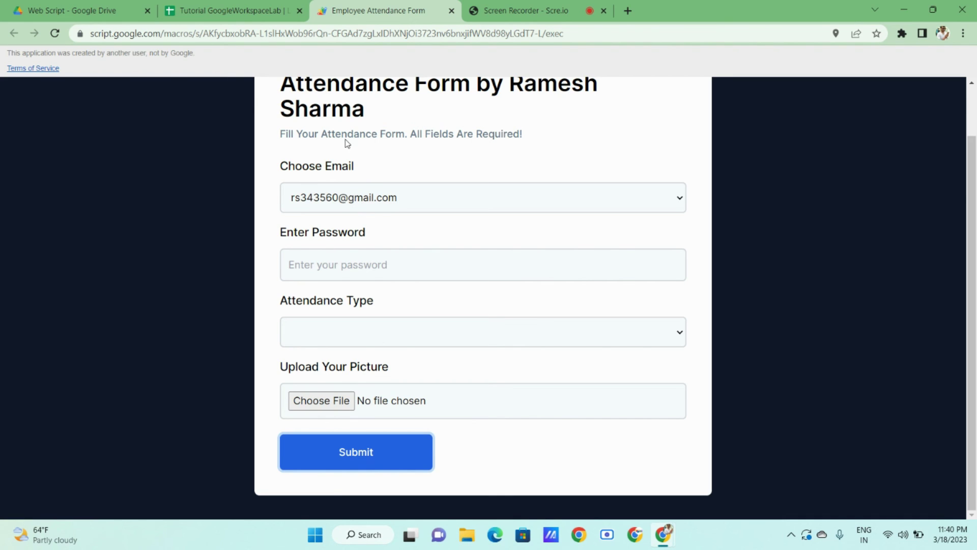
mouse_move(246, 15)
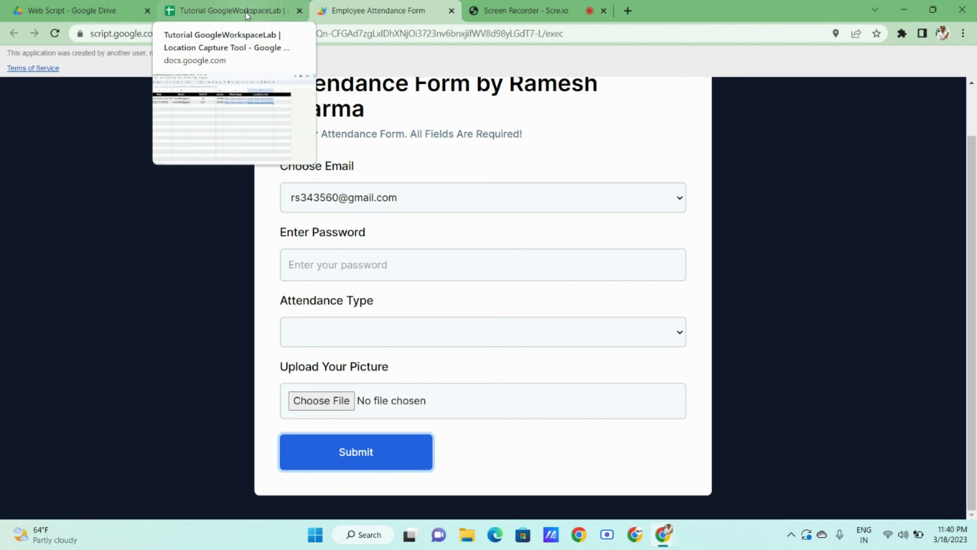